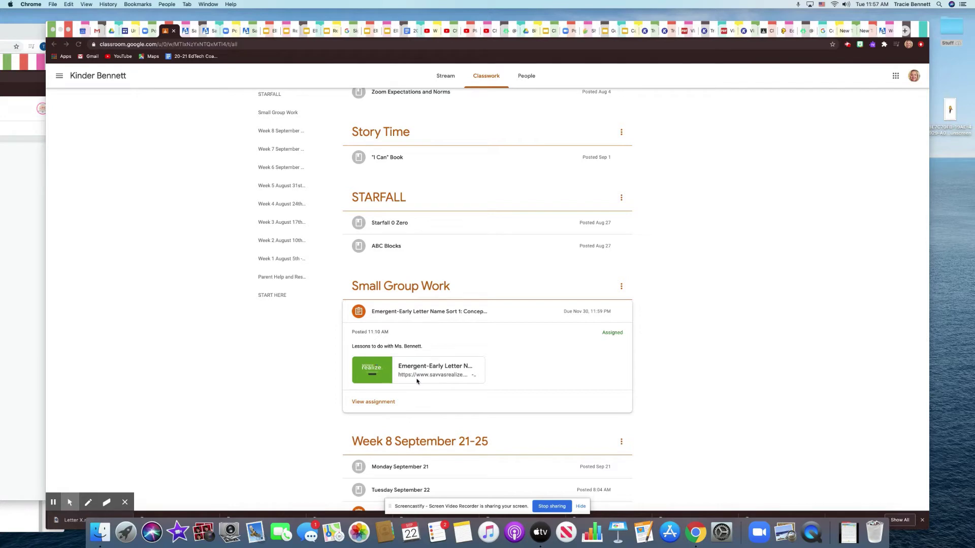
Step: Open the Emergent-Early Letter Name assignment link under Small Group Work and sign in to Savvas Realize with a Google account
scroll(422, 375, "down", 1)
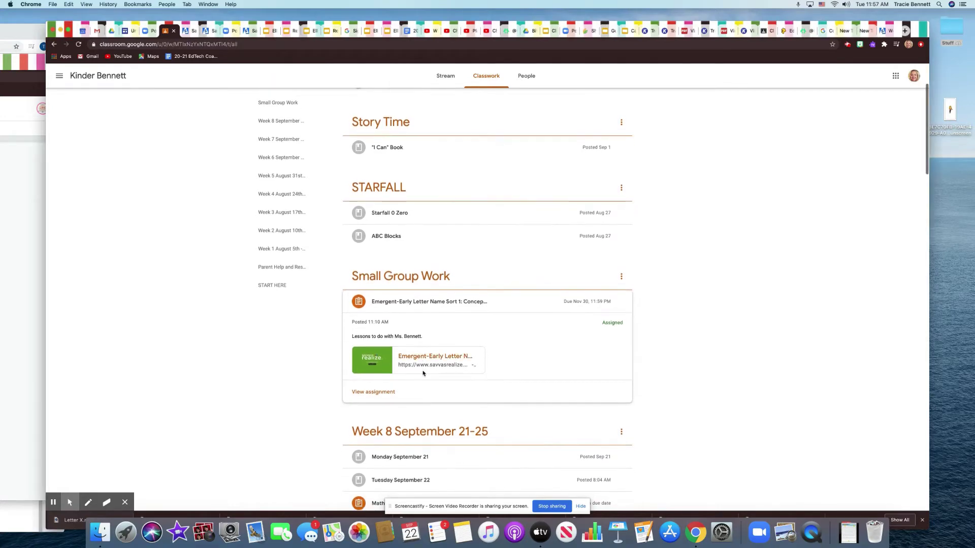
left_click(416, 360)
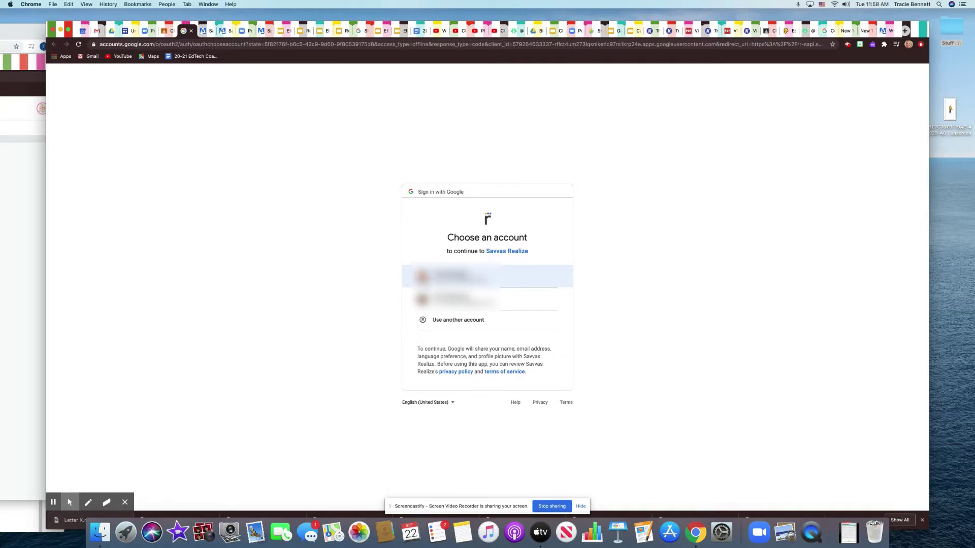
left_click(460, 276)
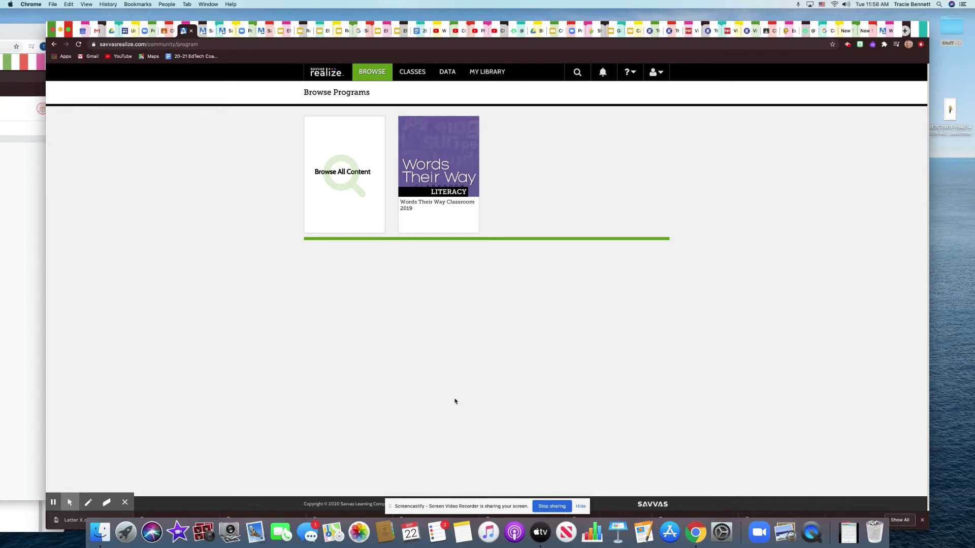
Step: Open Sort 1: Concept Sort Animal and Not an Animal from the Emergent-Early Letter Name section of Words Their Way Classroom 2019
left_click(429, 169)
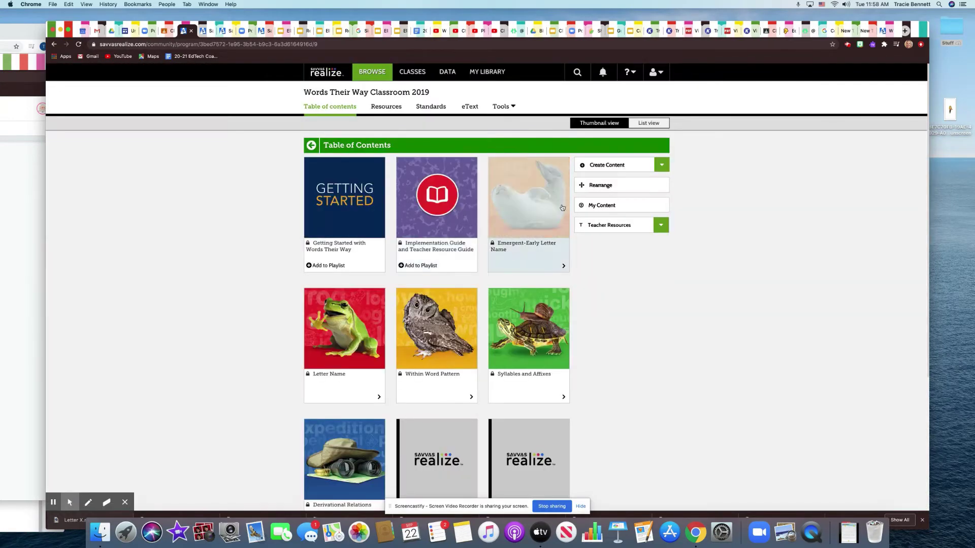
left_click(515, 202)
left_click(330, 194)
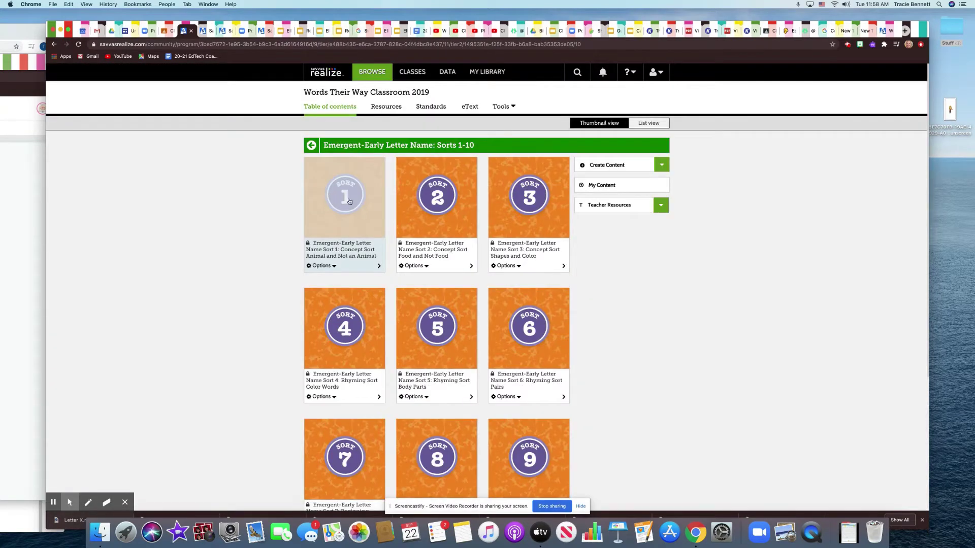
left_click(349, 201)
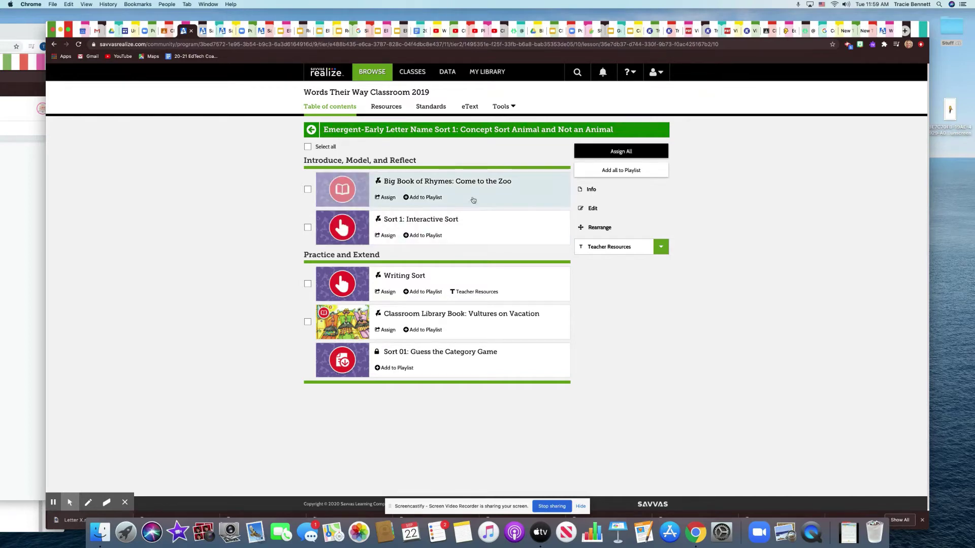
Step: View Big Book of Rhymes: Come to the Zoo in a new window, leaf forward and back through its pages, and return to the lesson
left_click(412, 183)
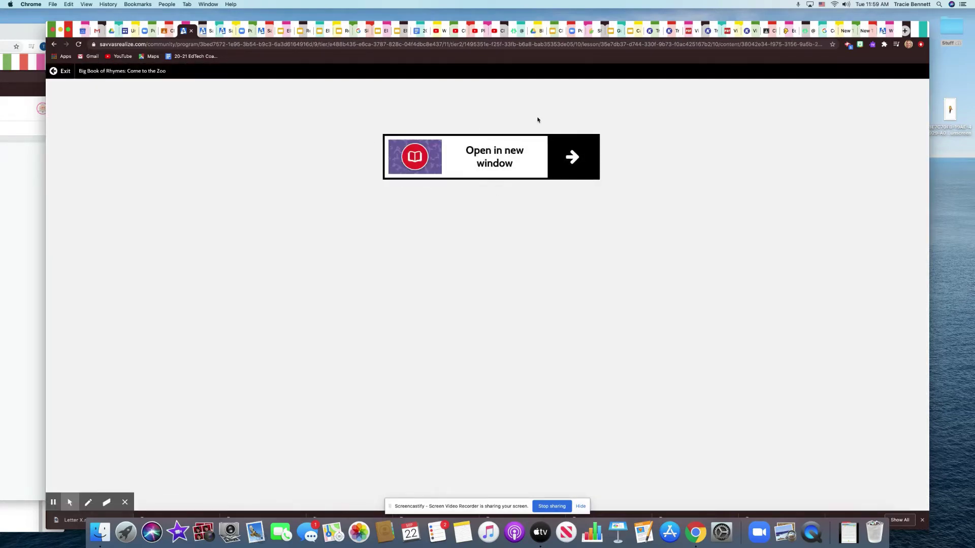
left_click(573, 157)
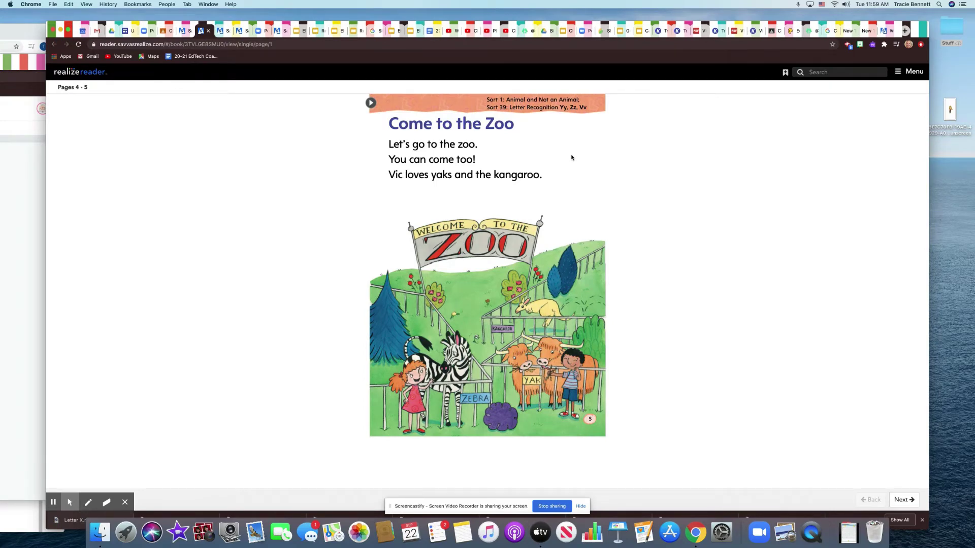
left_click(905, 501)
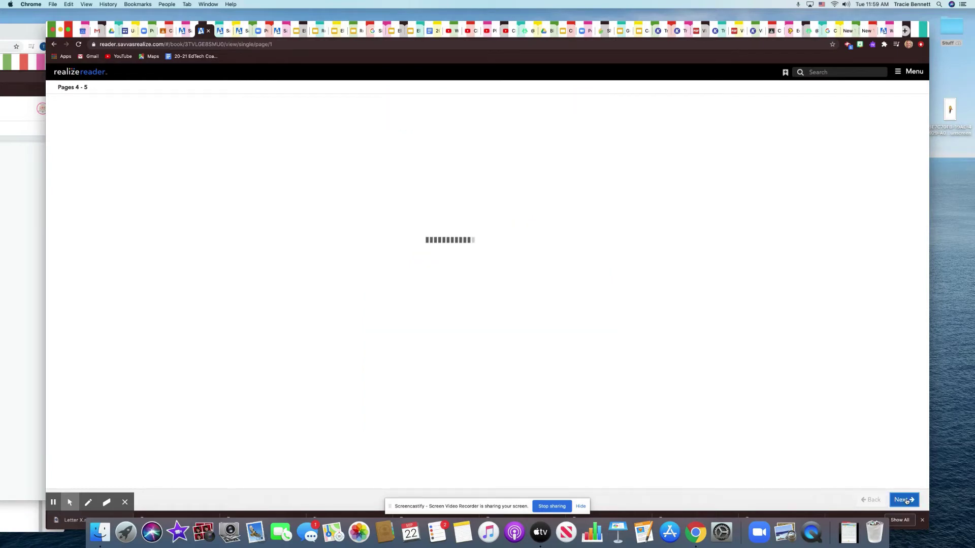
left_click(906, 501)
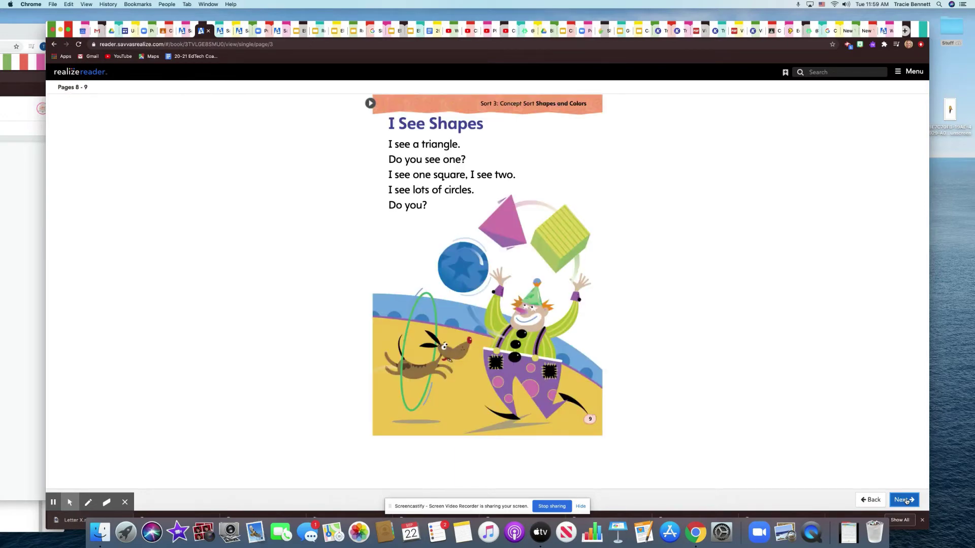
left_click(868, 501)
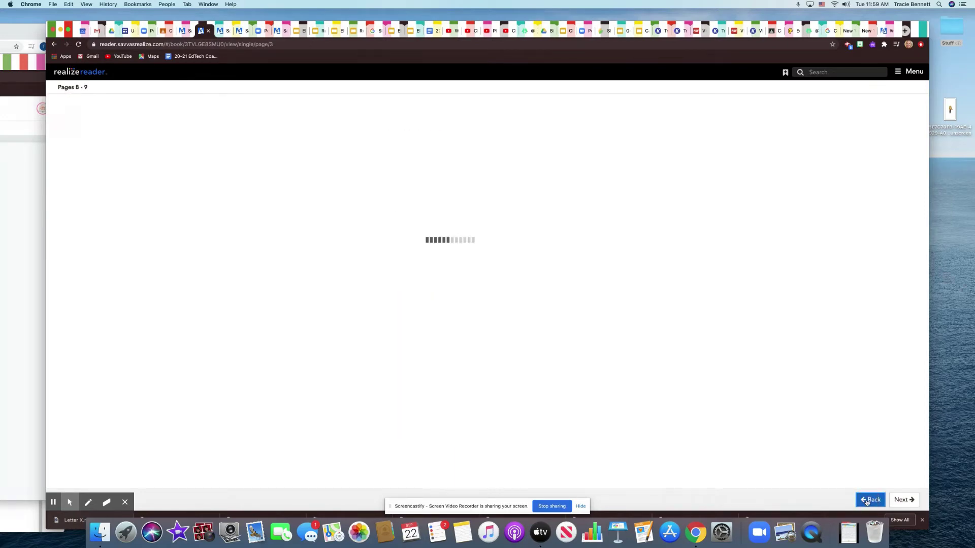
left_click(868, 501)
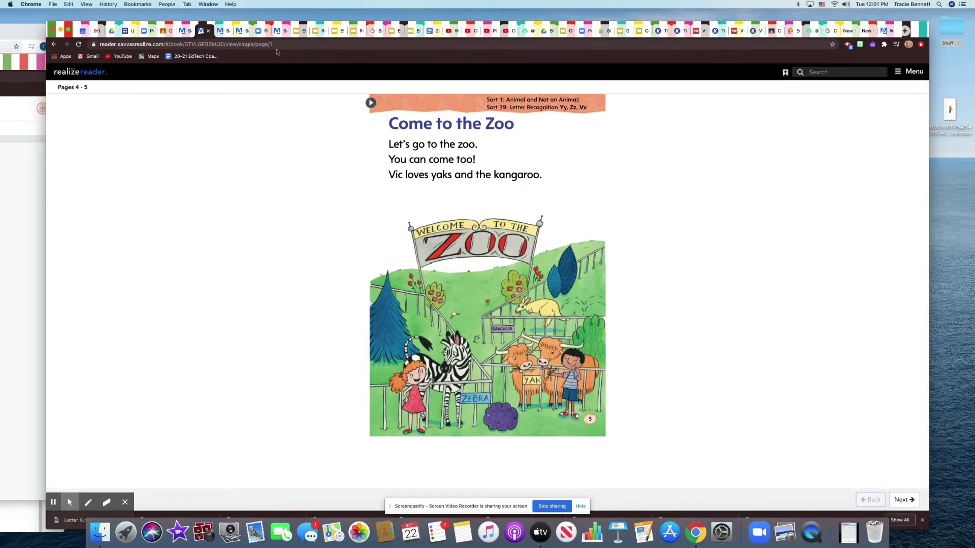
left_click(209, 31)
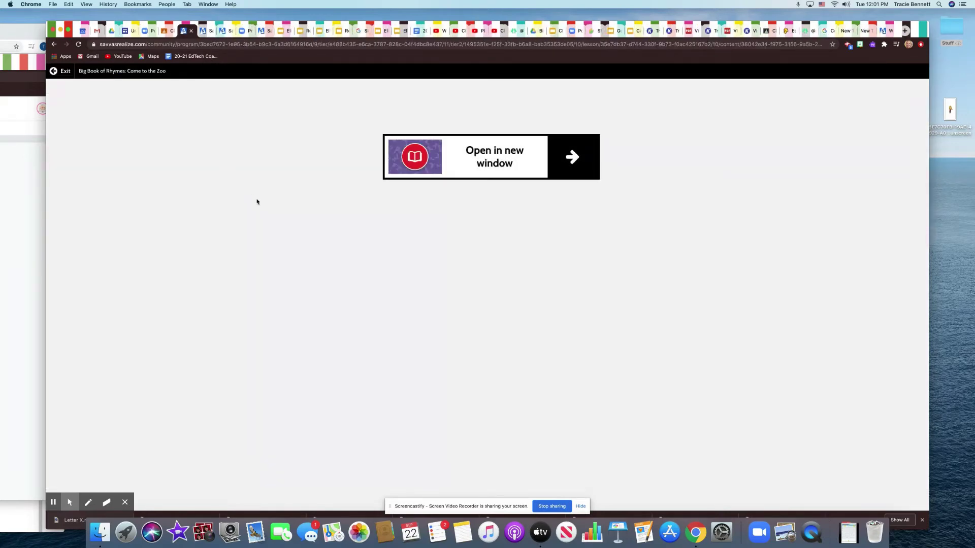
left_click(64, 72)
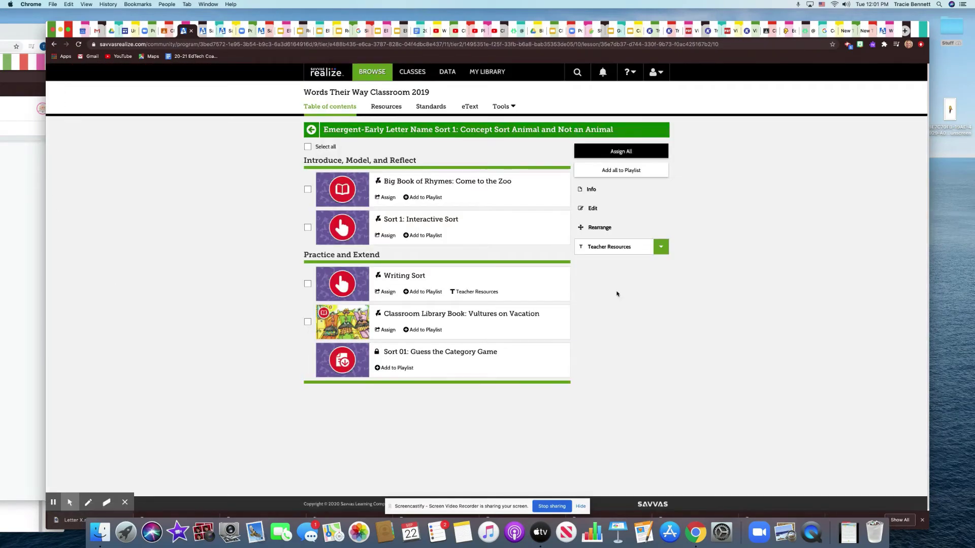
Step: Open Sort 1: Interactive Sort and listen to the audio for the instructions, the bird picture and both category pictures
left_click(411, 222)
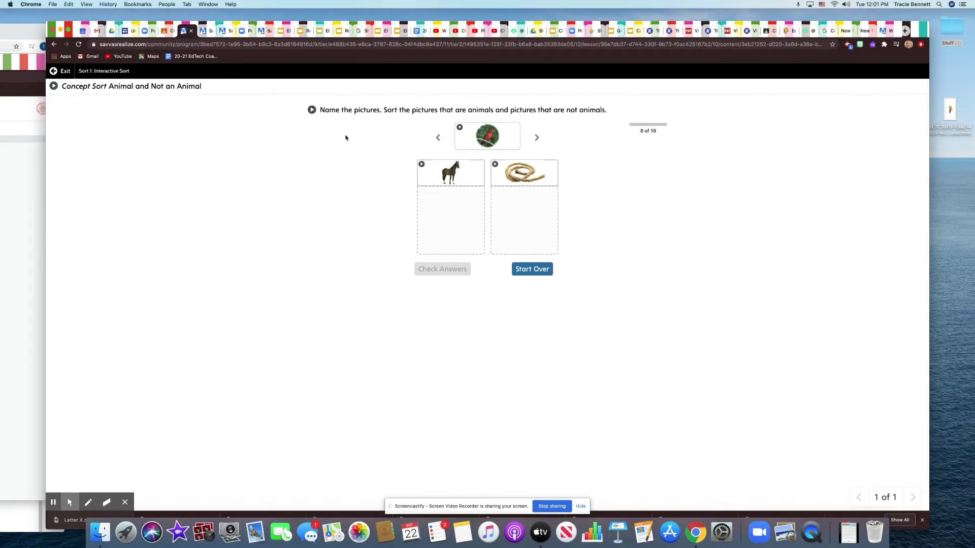
left_click(313, 110)
left_click(460, 128)
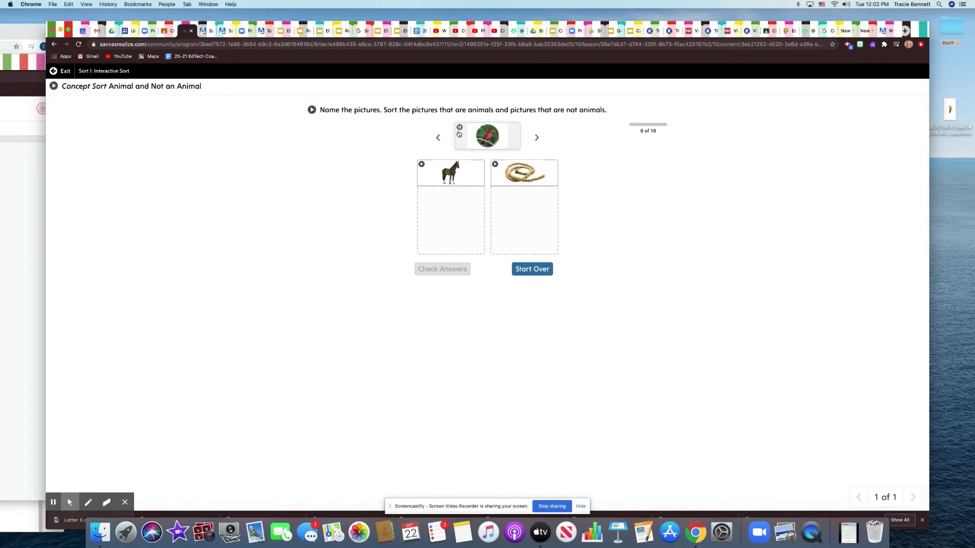
left_click(421, 165)
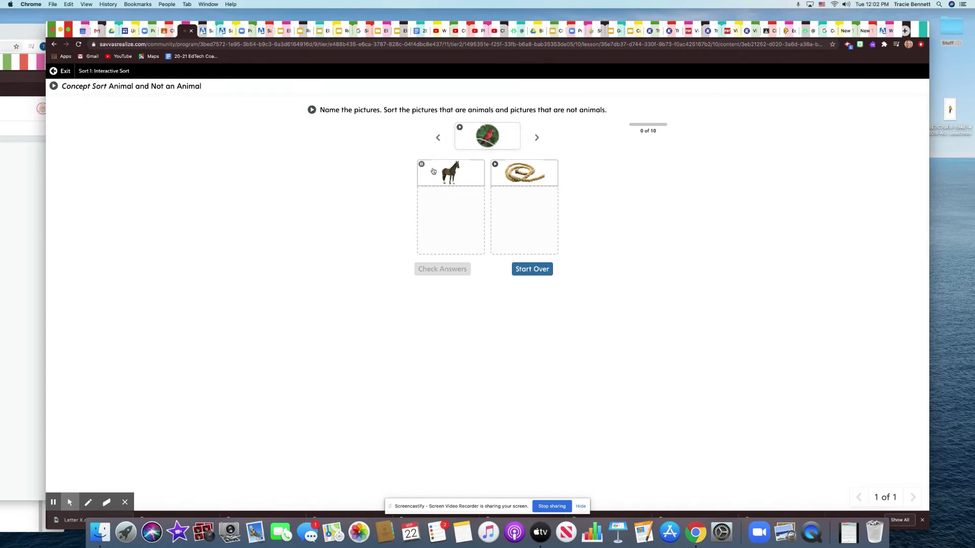
left_click(495, 165)
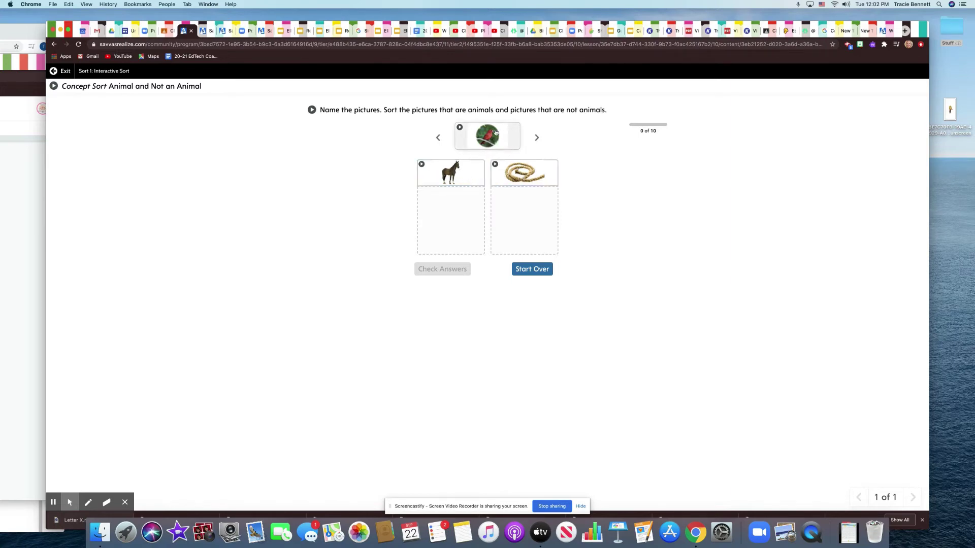
Step: Sort the bird, fish, kangaroo, tortoise and butterfly pictures into the animal column under the horse
left_click_drag(493, 133, 458, 195)
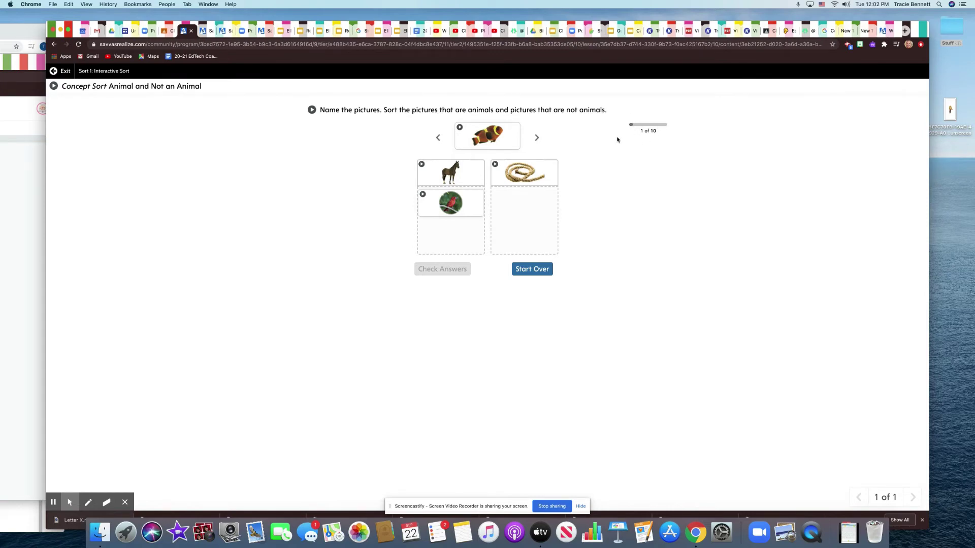
left_click_drag(494, 133, 469, 223)
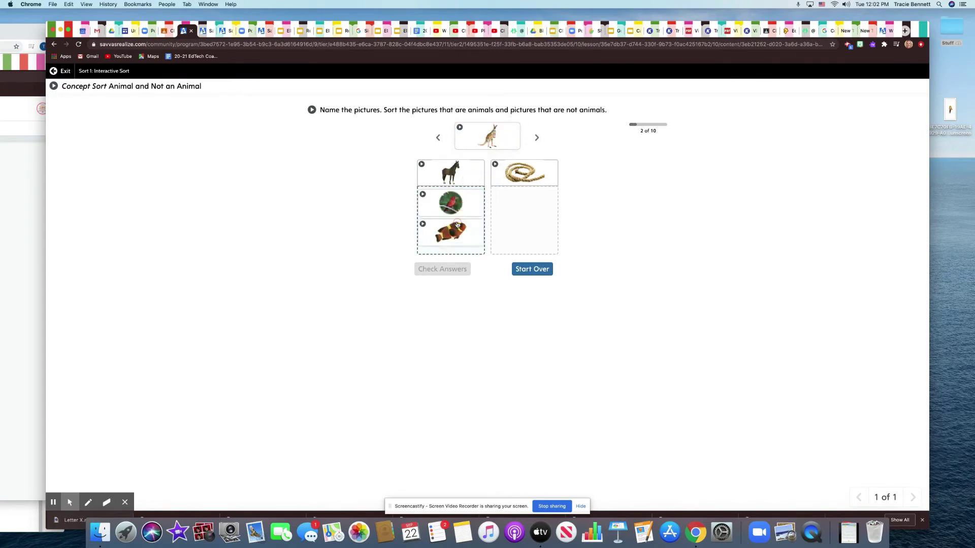
left_click(491, 133)
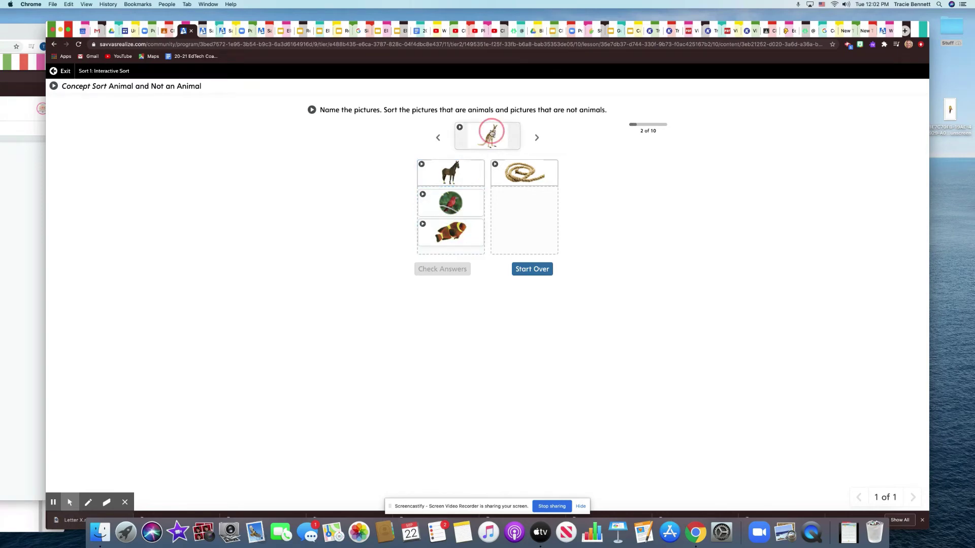
left_click_drag(492, 134, 456, 209)
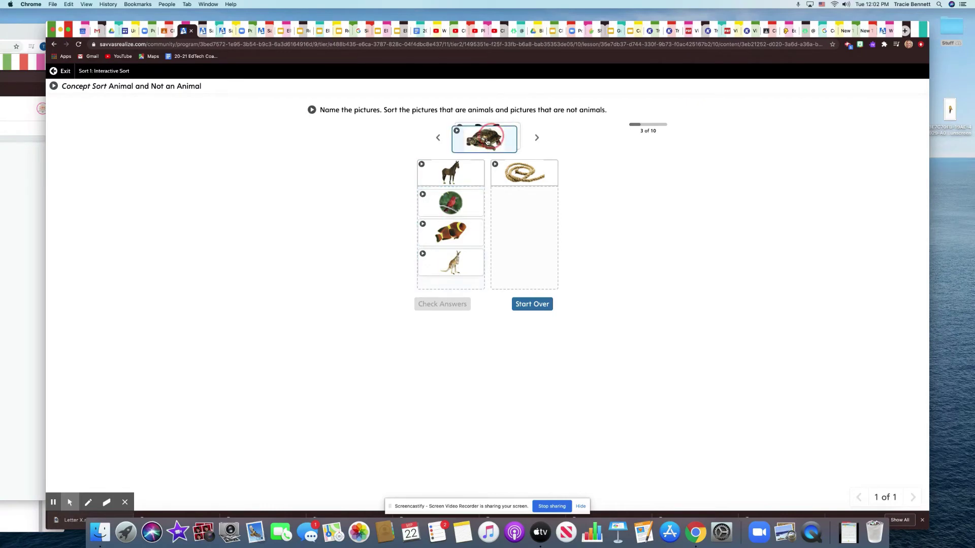
left_click_drag(492, 136, 450, 219)
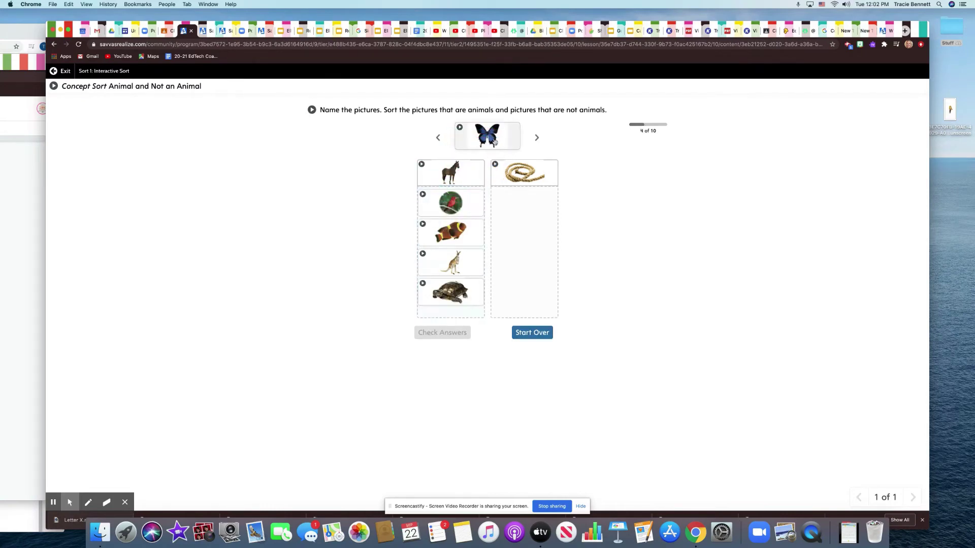
left_click_drag(492, 136, 461, 219)
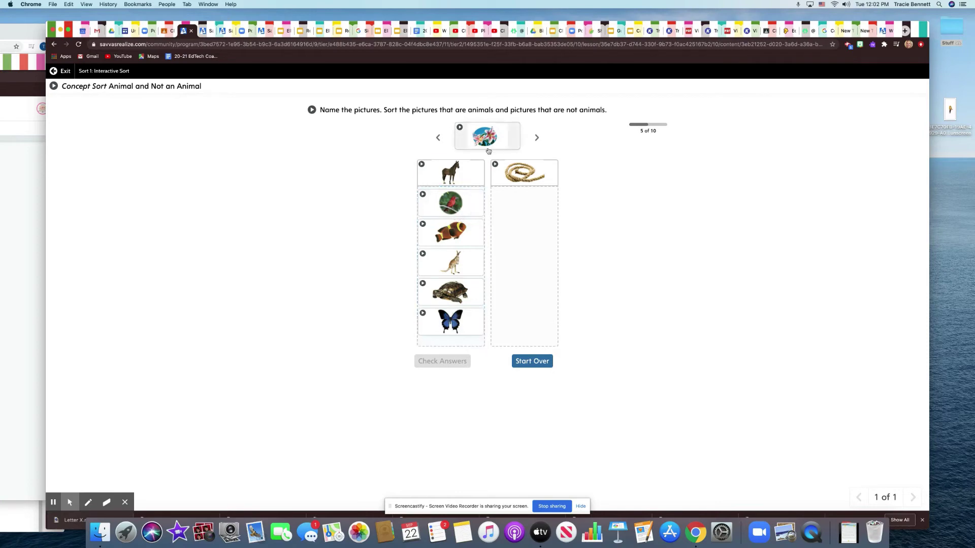
Step: Sort the remaining pictures, putting the flowers, tree and rock under the rope and the other animals under the horse, and check the answers
left_click_drag(487, 137, 518, 248)
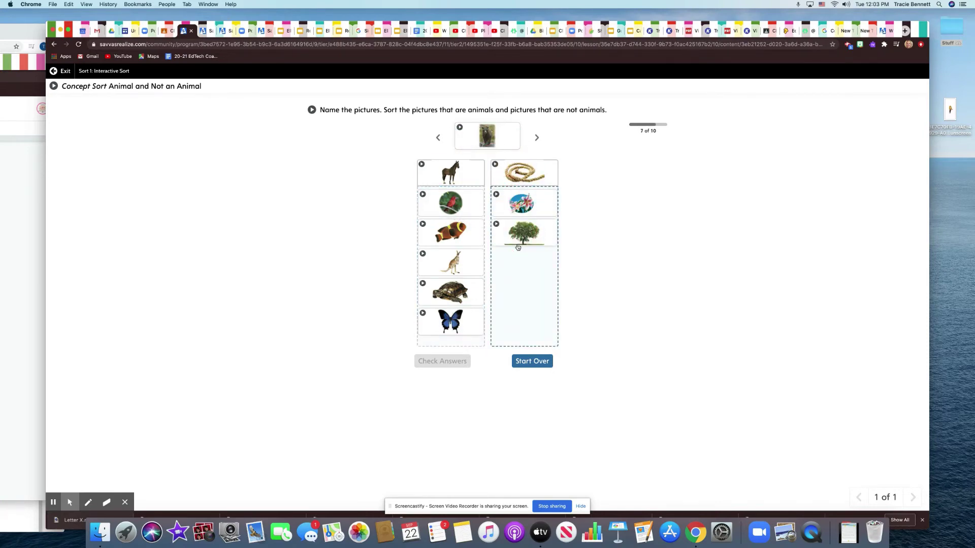
left_click_drag(487, 138, 452, 213)
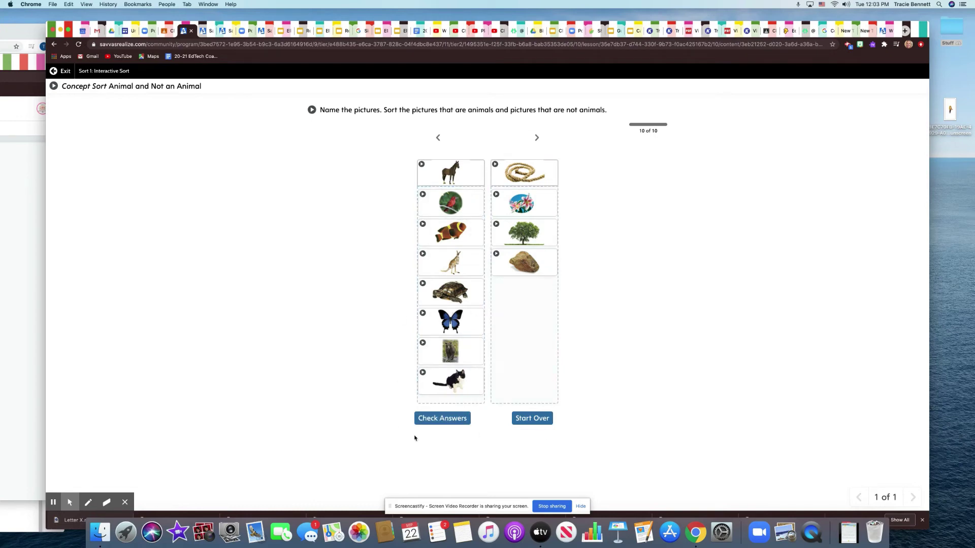
left_click(439, 420)
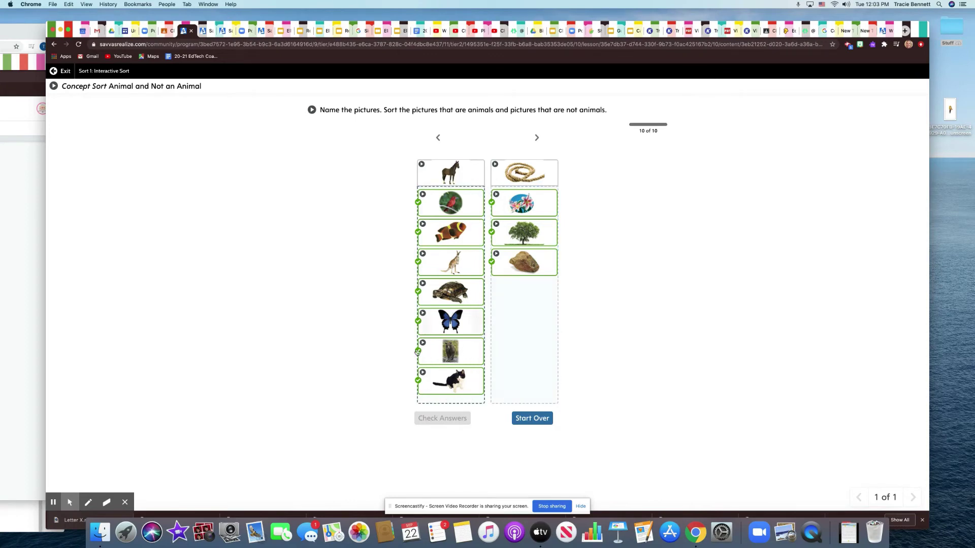
Step: Reset the interactive sort to its starting positions and exit to the Sort 1 lesson list
left_click(528, 425)
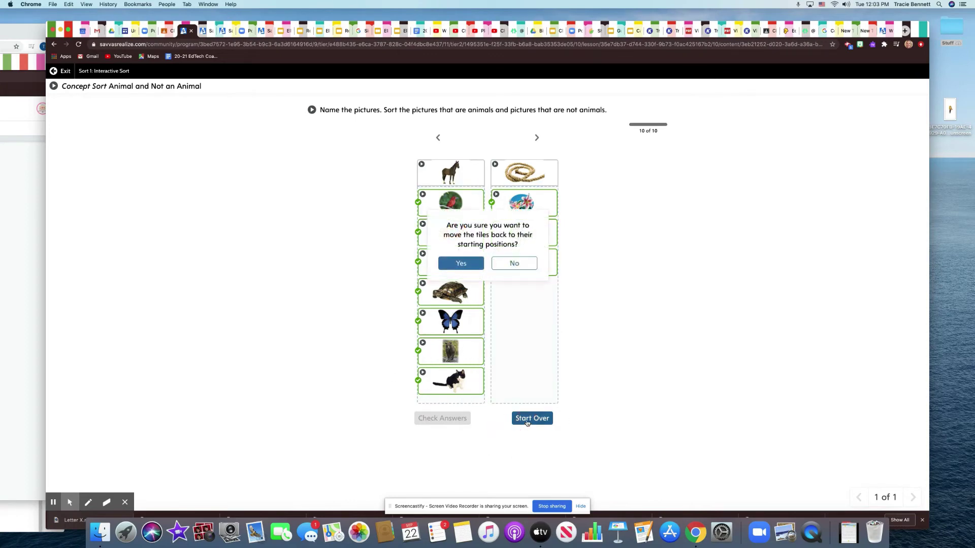
left_click(467, 265)
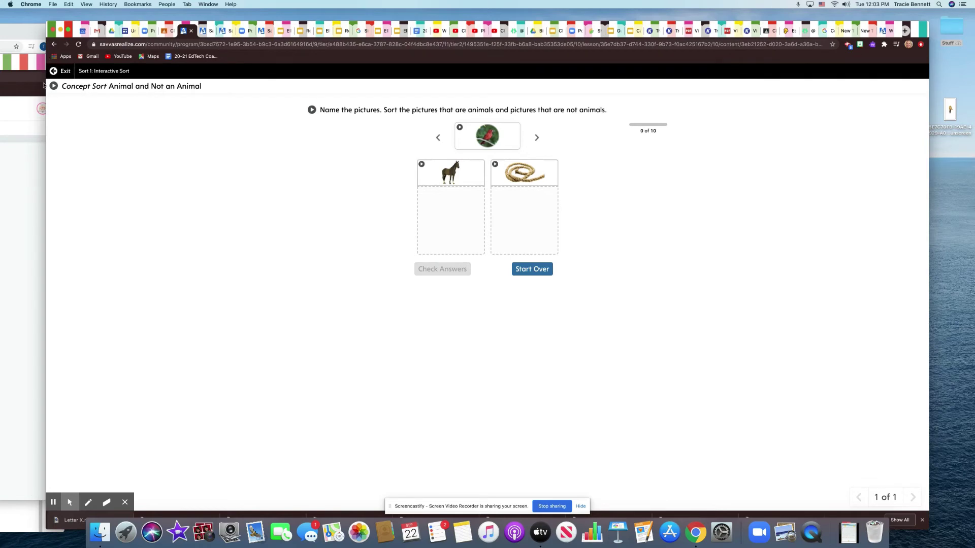
left_click(63, 73)
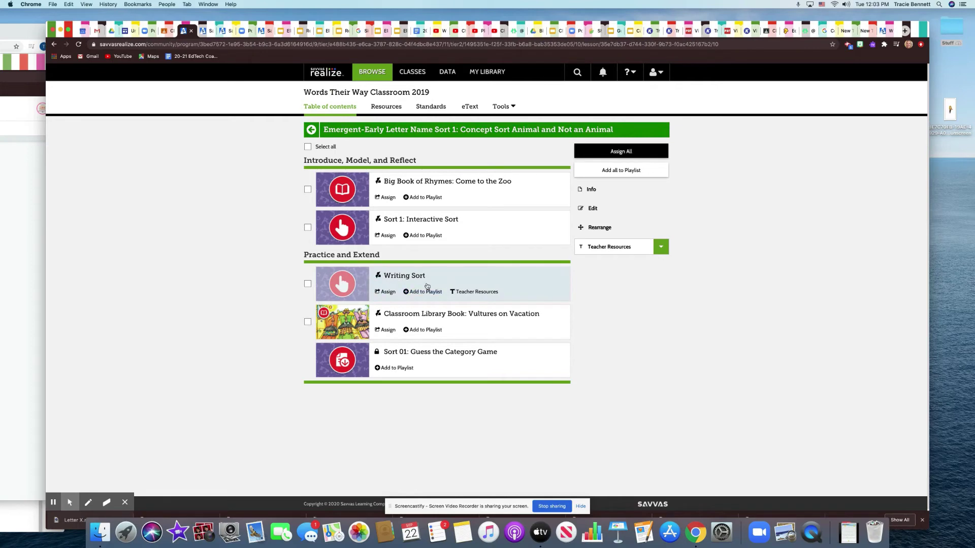
Step: Open Writing Sort, play its spoken instructions, and draw a blue cat face with the pencil in the first picture box
left_click(402, 279)
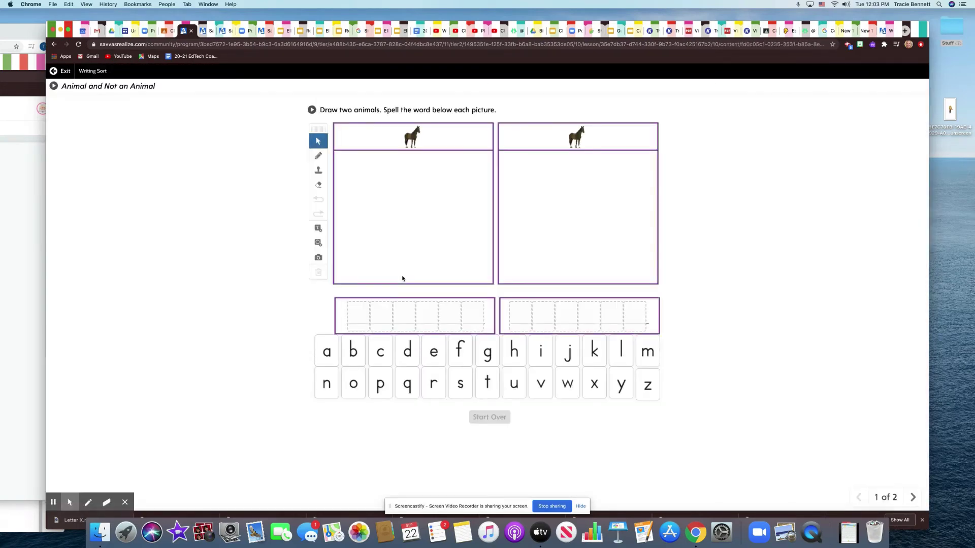
left_click(312, 111)
left_click(319, 156)
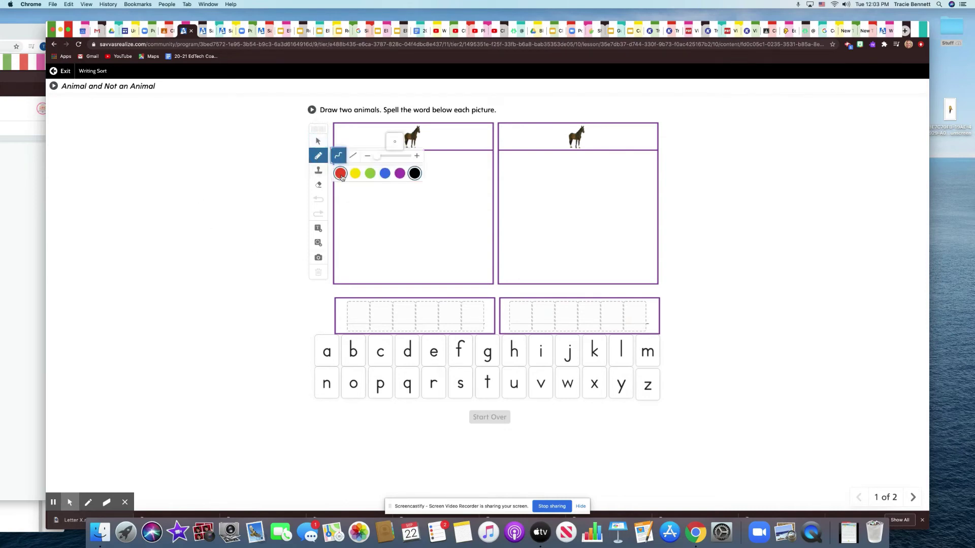
left_click(384, 175)
mouse_move(403, 197)
left_mouse_down()
mouse_move(377, 236)
mouse_move(428, 246)
mouse_move(435, 207)
mouse_move(396, 191)
mouse_move(429, 188)
mouse_move(431, 204)
mouse_move(380, 188)
mouse_move(374, 208)
mouse_move(415, 218)
mouse_move(399, 234)
mouse_move(387, 230)
mouse_move(413, 237)
mouse_move(431, 223)
mouse_move(427, 235)
mouse_move(369, 221)
mouse_move(378, 241)
left_mouse_up()
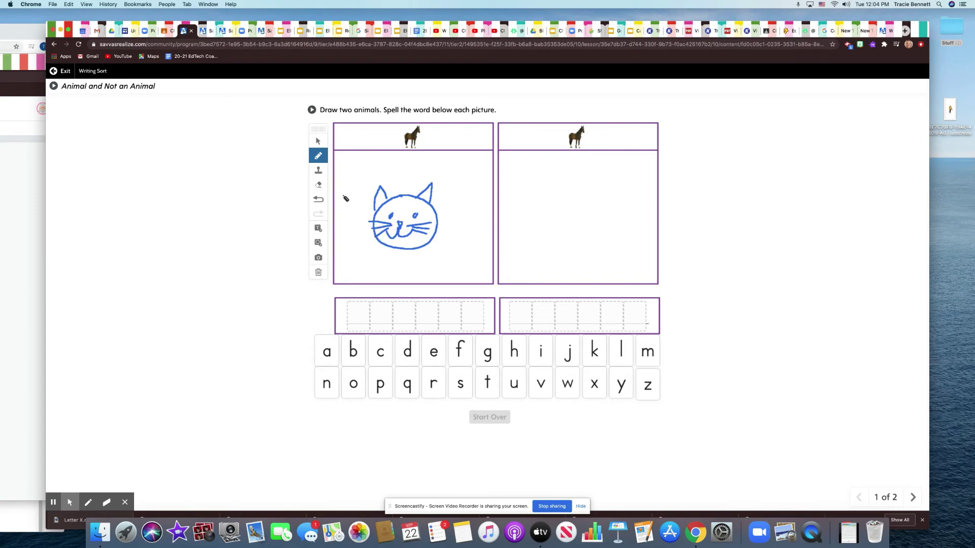
Step: Spell "cat" with the letter tiles in the boxes below the cat drawing
left_click(319, 142)
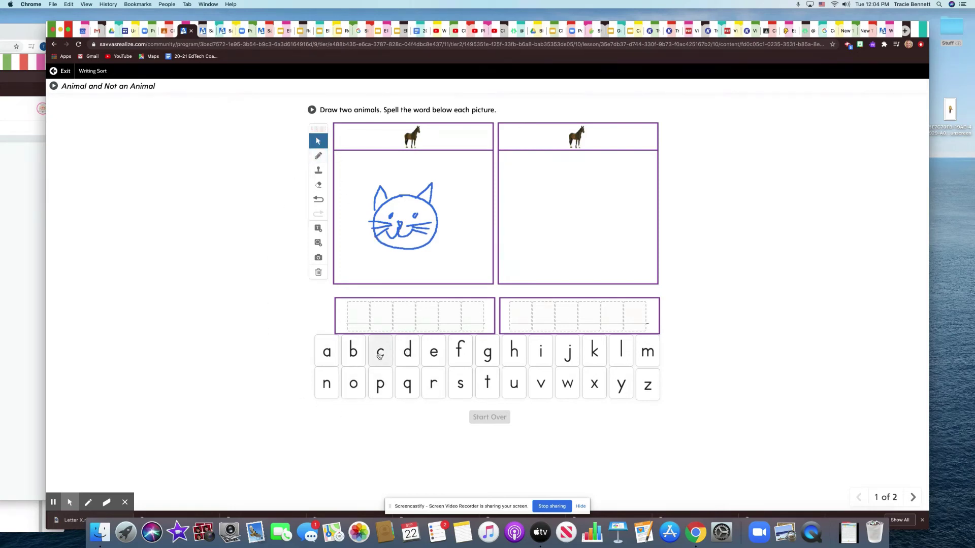
left_click_drag(379, 349, 357, 320)
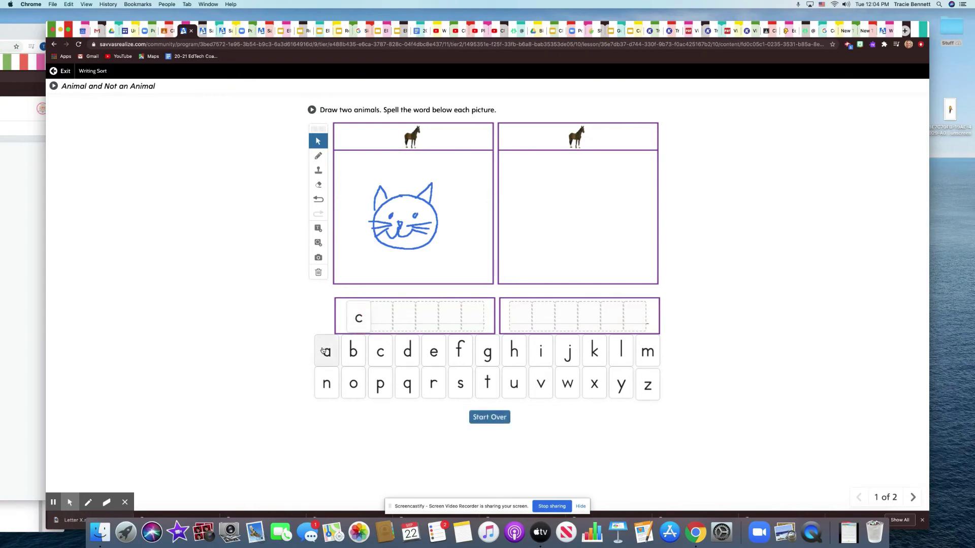
left_click_drag(324, 353, 380, 319)
left_click_drag(487, 380, 405, 316)
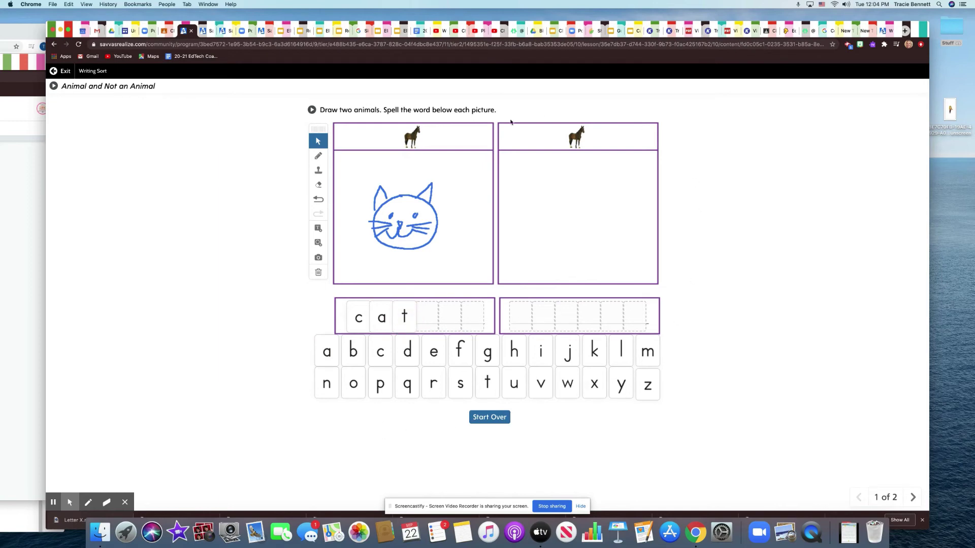
Step: Draw a red dog face with the pencil in the second picture box
left_click(318, 155)
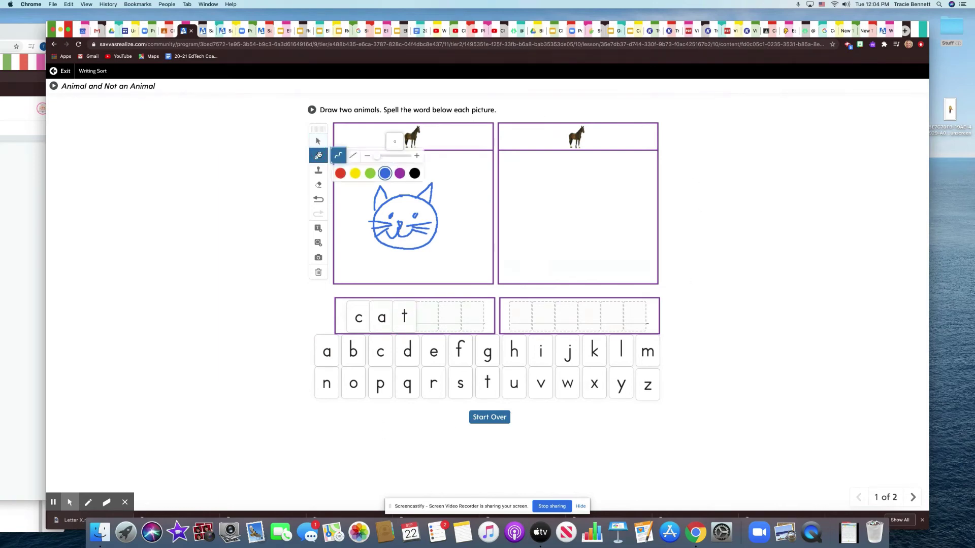
left_click(341, 173)
left_click(594, 191)
mouse_move(595, 192)
left_mouse_down()
mouse_move(616, 187)
mouse_move(629, 197)
mouse_move(619, 206)
mouse_move(559, 186)
mouse_move(540, 208)
mouse_move(595, 189)
mouse_move(567, 239)
mouse_move(605, 233)
mouse_move(607, 203)
mouse_move(575, 208)
left_mouse_up()
mouse_move(589, 205)
left_mouse_down()
mouse_move(582, 239)
mouse_move(571, 230)
mouse_move(592, 226)
left_mouse_up()
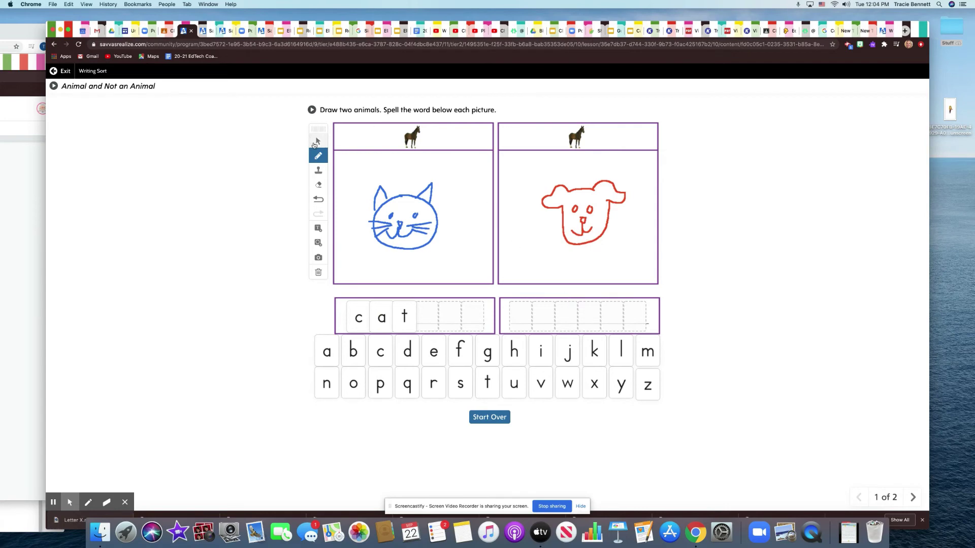
Step: Spell "dog" with the letter tiles in the boxes below the dog drawing
left_click(318, 141)
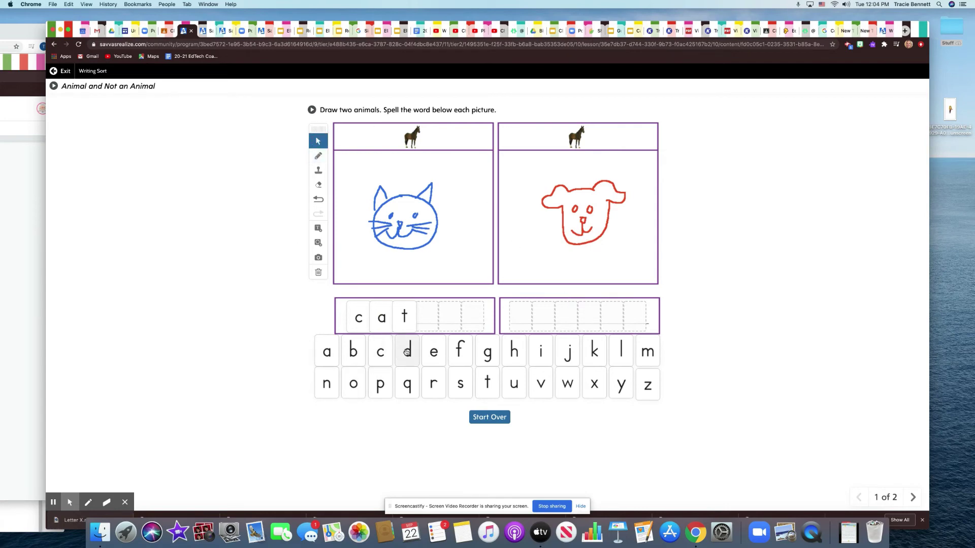
left_click_drag(407, 353, 520, 317)
left_click_drag(354, 383, 541, 319)
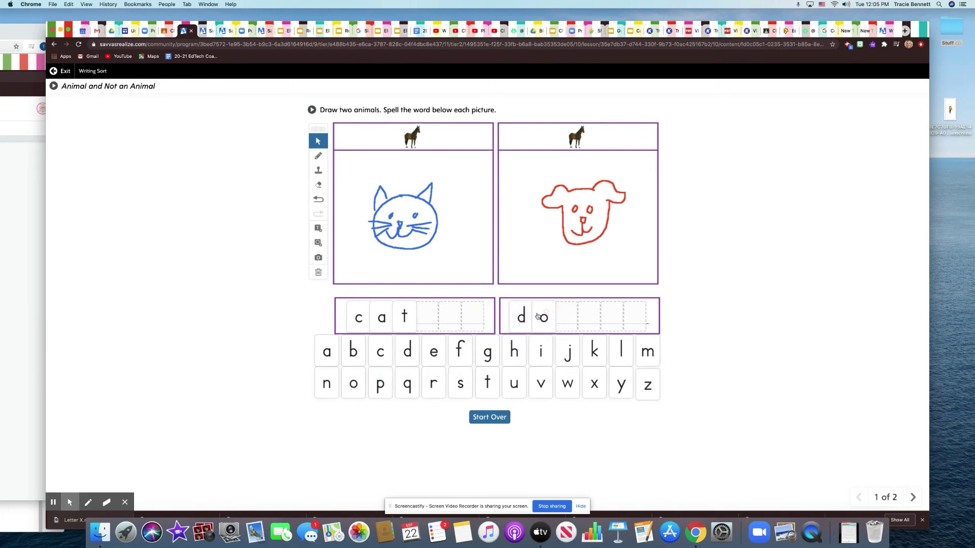
left_click_drag(489, 350, 563, 317)
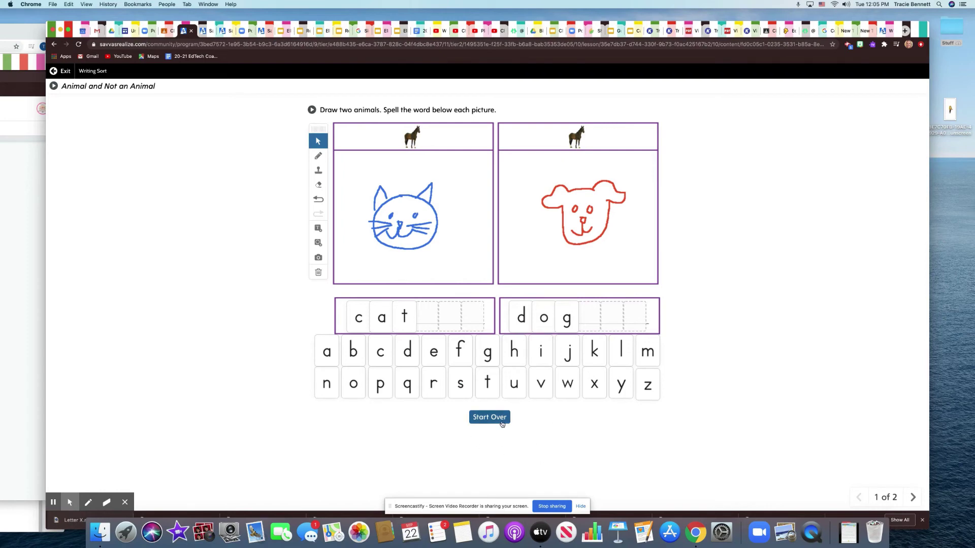
Step: View the second Writing Sort page about things that are not animals and exit to the Sort 1 lesson list
left_click(912, 497)
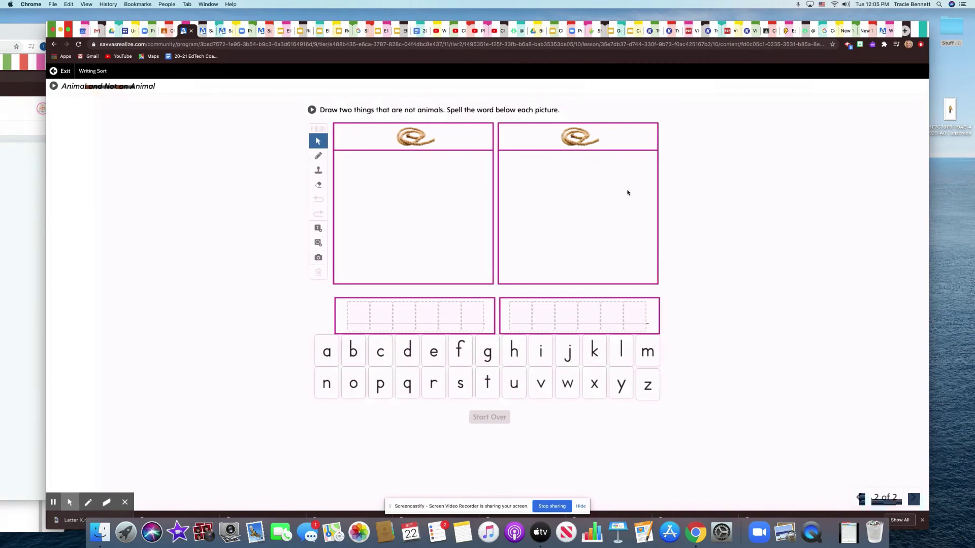
left_click(64, 71)
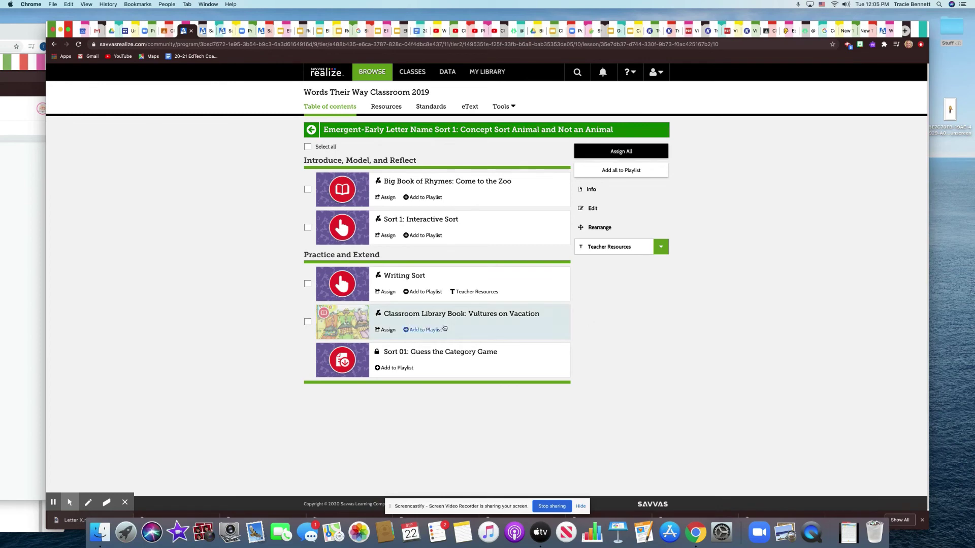
left_click(425, 330)
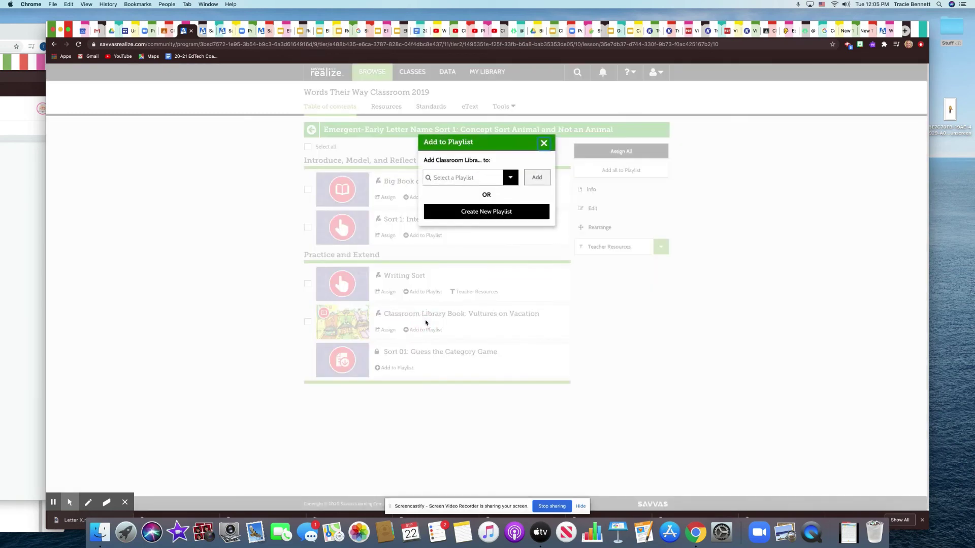
left_click(543, 143)
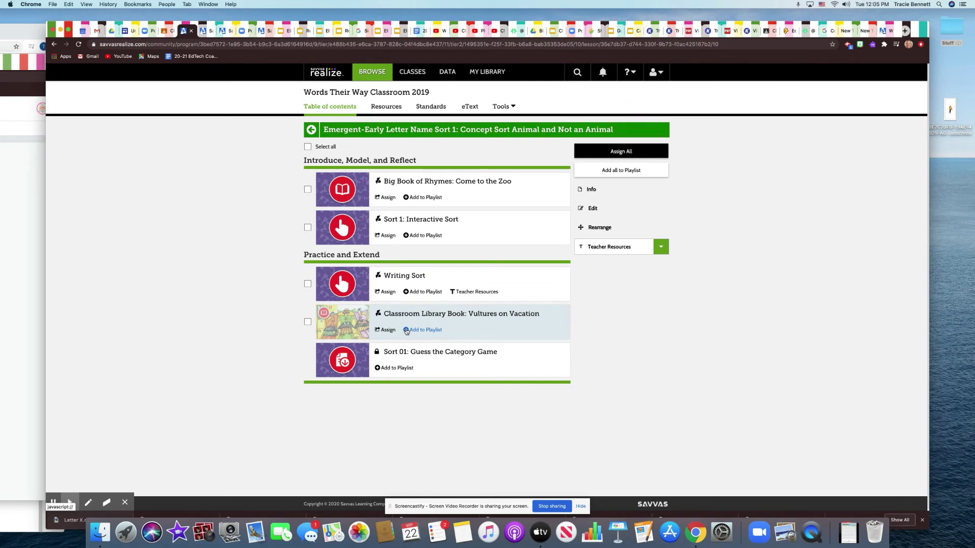
Step: Open the Sort 01: Guess the Category Game document in a new window and look through its directions and picture card pages
left_click(427, 354)
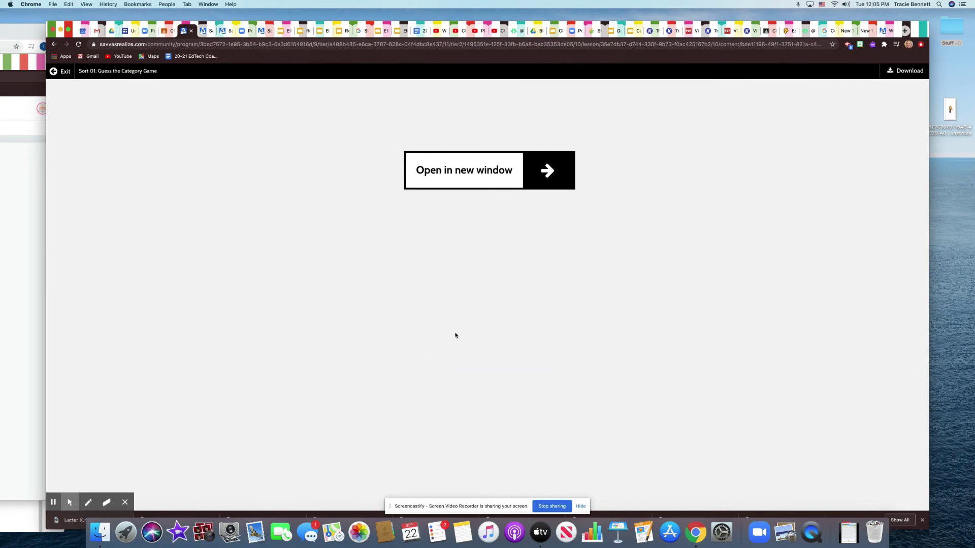
left_click(547, 178)
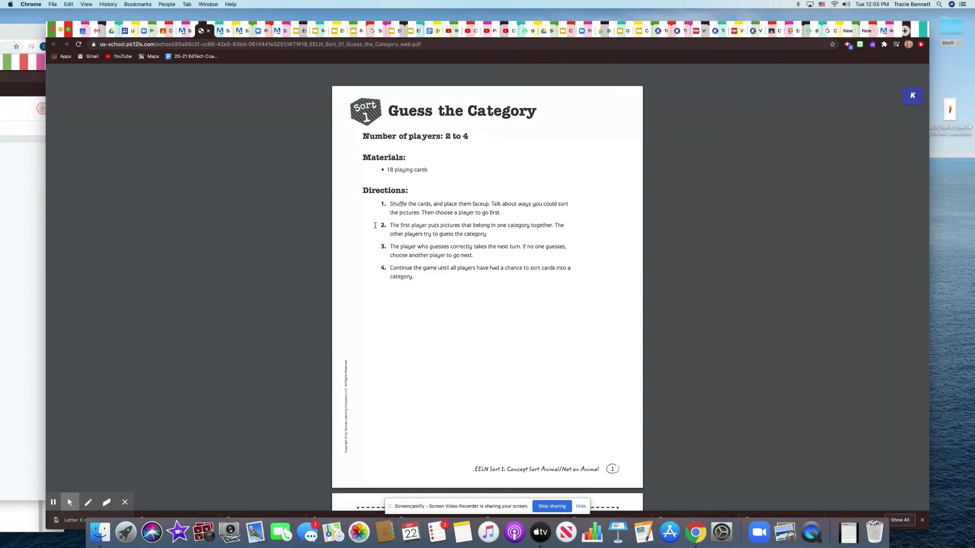
scroll(375, 226, "down", 6)
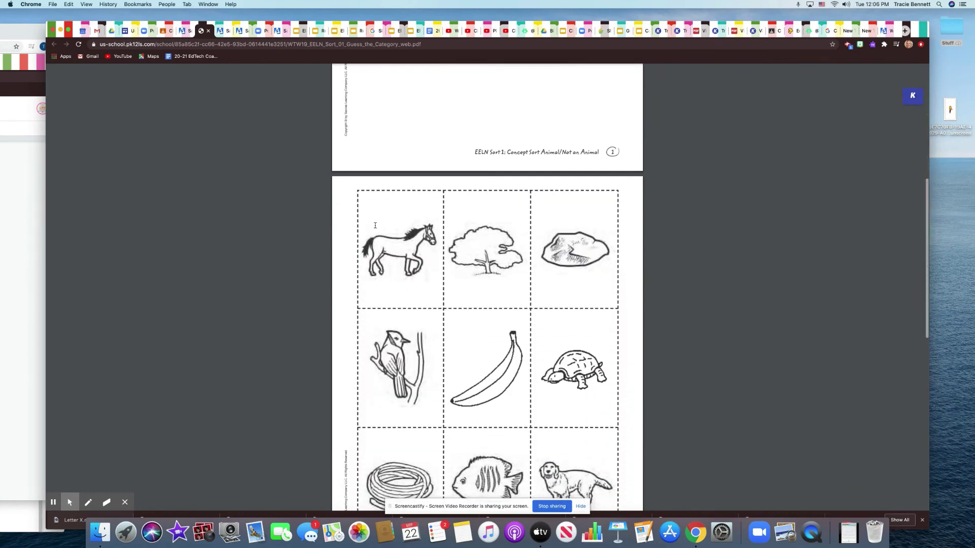
scroll(375, 225, "down", 5)
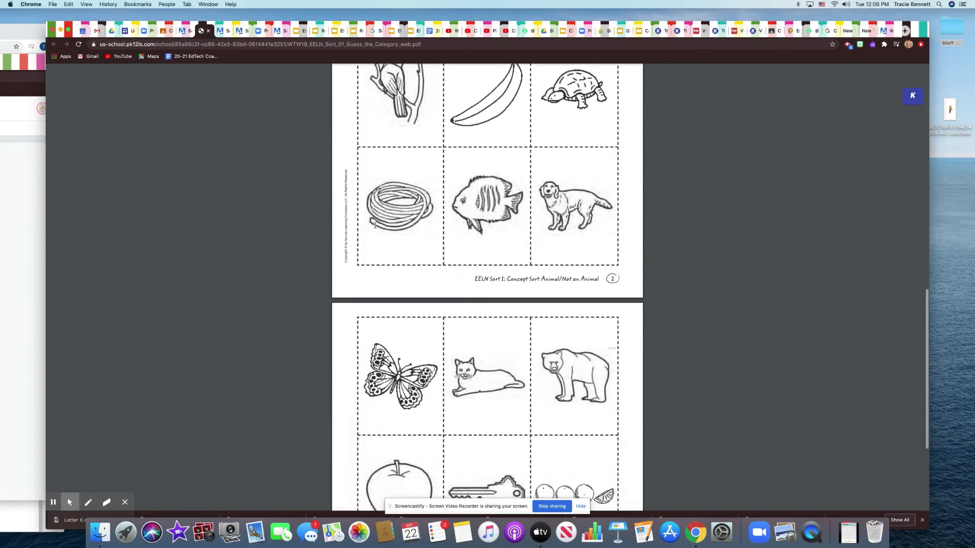
scroll(375, 226, "down", 4)
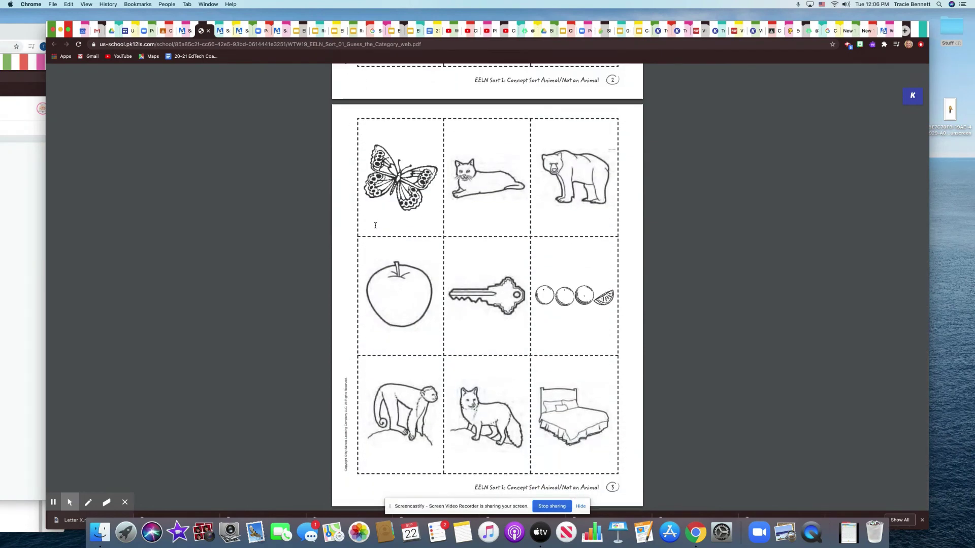